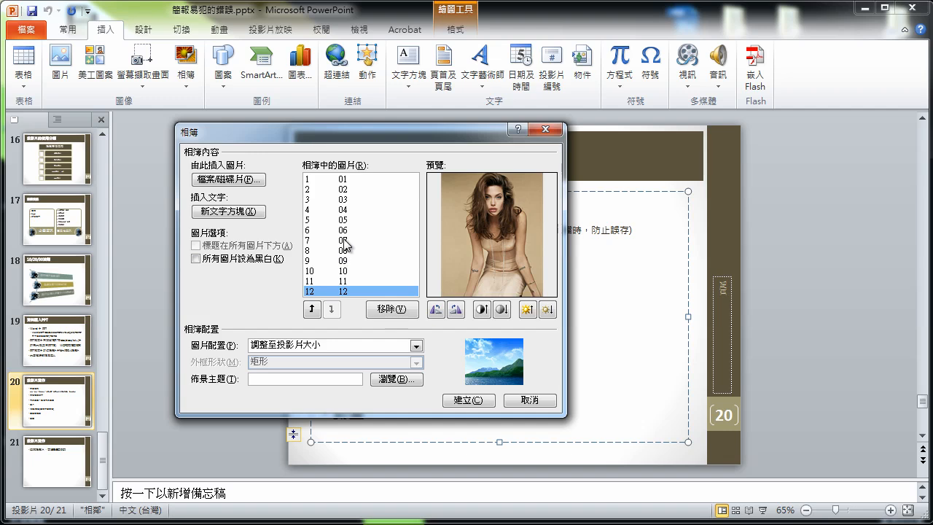
Reorder the album list so picture 08 sits ahead of pictures 06 and 07
{"action": "left_click", "coordinate": [332, 309]}
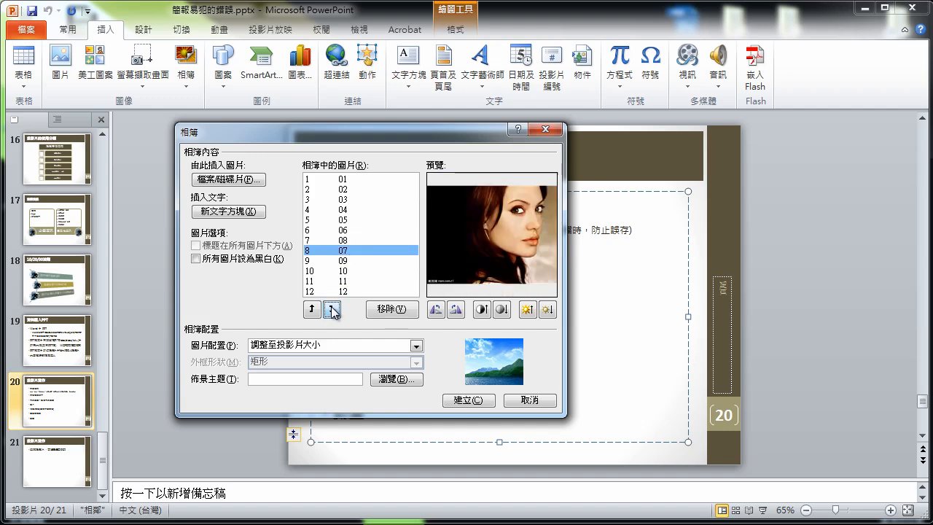
{"action": "left_click_drag", "start_coordinate": [353, 252], "coordinate": [353, 199]}
{"action": "left_click", "coordinate": [352, 242]}
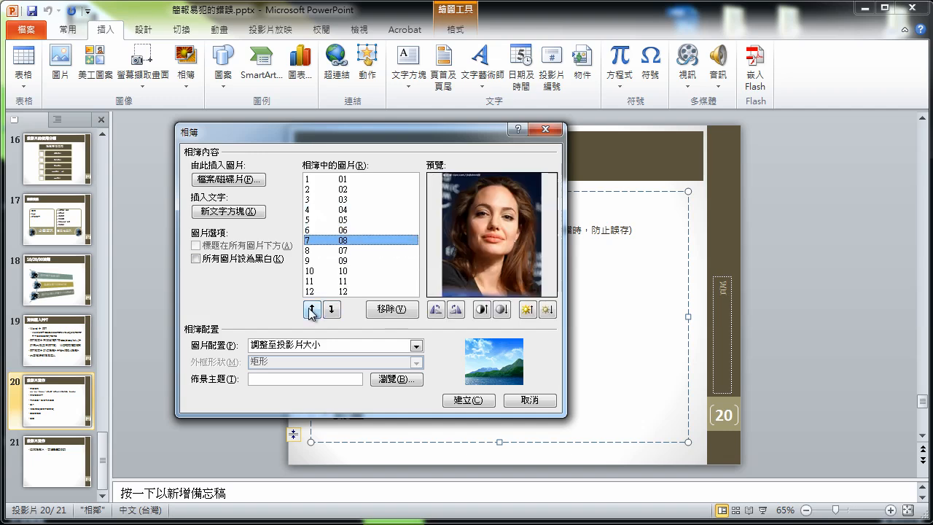
{"action": "left_click", "coordinate": [311, 309]}
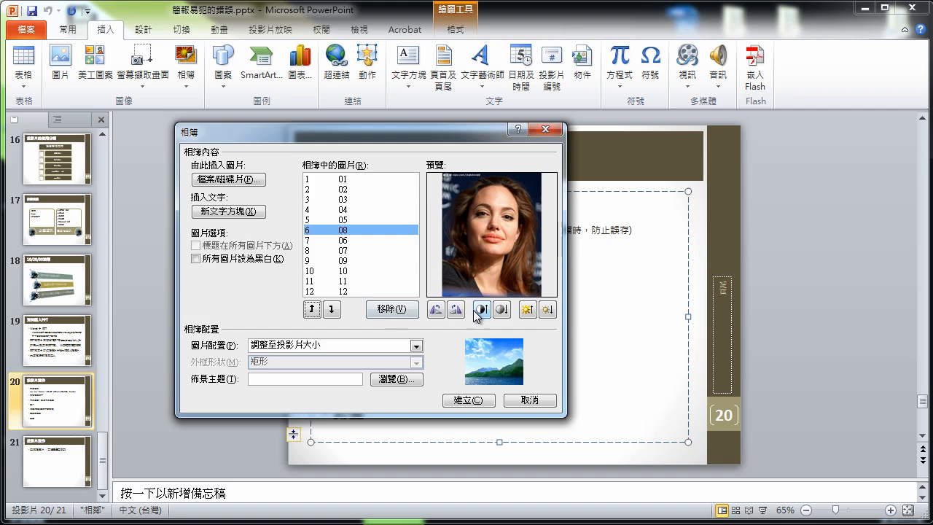
On picture 07, test rotation and restore it upright, then raise contrast once and brightness twice
{"action": "left_click", "coordinate": [352, 250]}
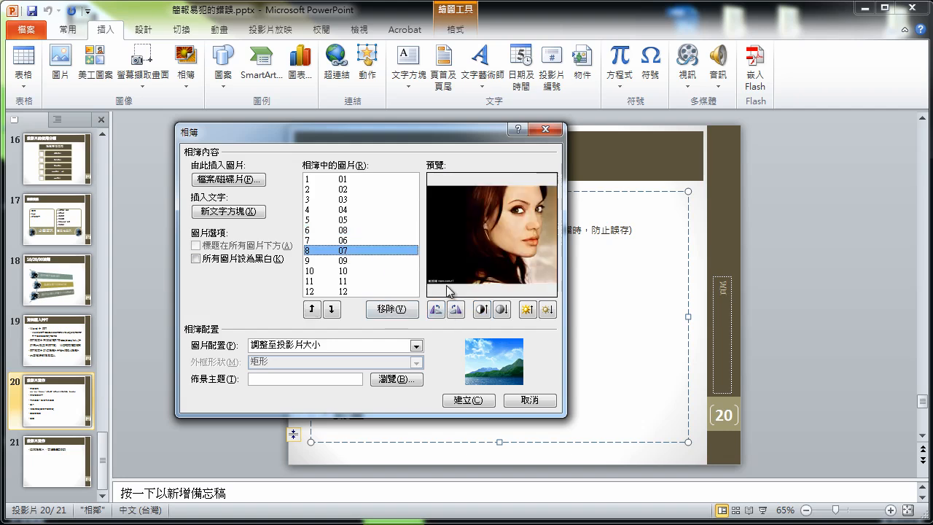
{"action": "left_click", "coordinate": [437, 310]}
{"action": "left_click", "coordinate": [459, 312]}
{"action": "left_click", "coordinate": [435, 311]}
{"action": "left_click", "coordinate": [458, 311]}
{"action": "left_click", "coordinate": [482, 309]}
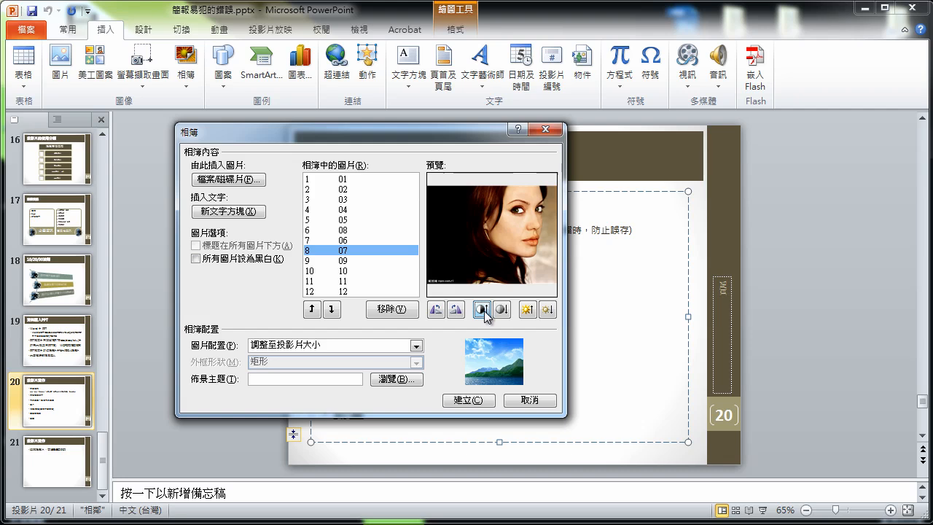
{"action": "left_click", "coordinate": [526, 309]}
{"action": "left_click", "coordinate": [527, 309]}
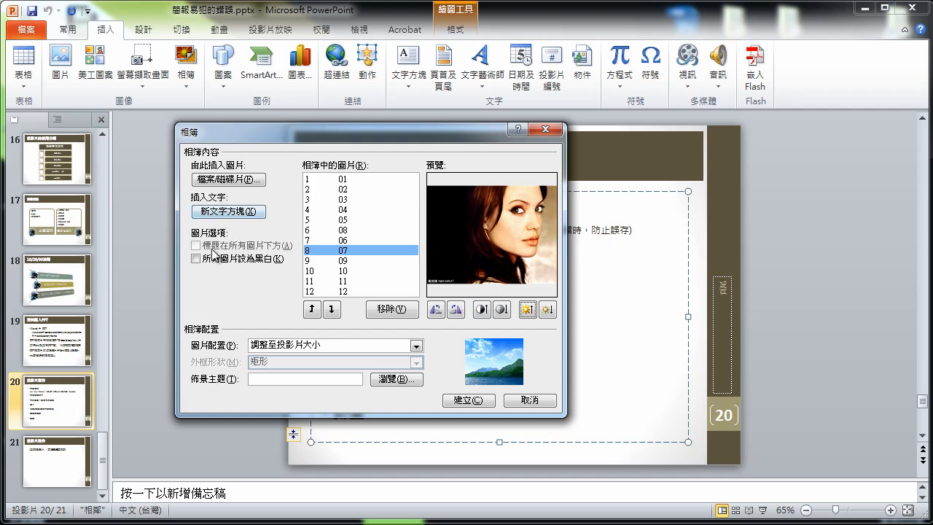
Choose a 1-picture layout with Center Shadow Rectangle frames and captions below all pictures
{"action": "left_click", "coordinate": [328, 345]}
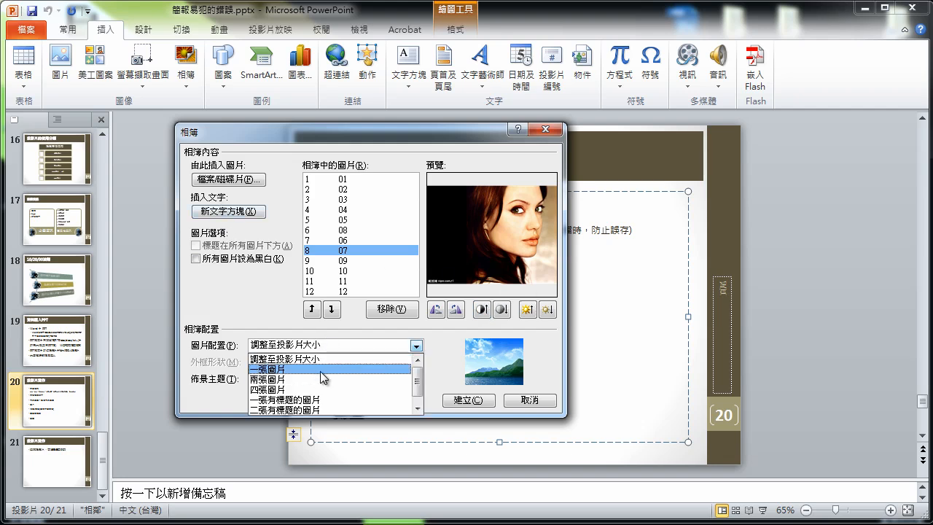
{"action": "left_click", "coordinate": [320, 370]}
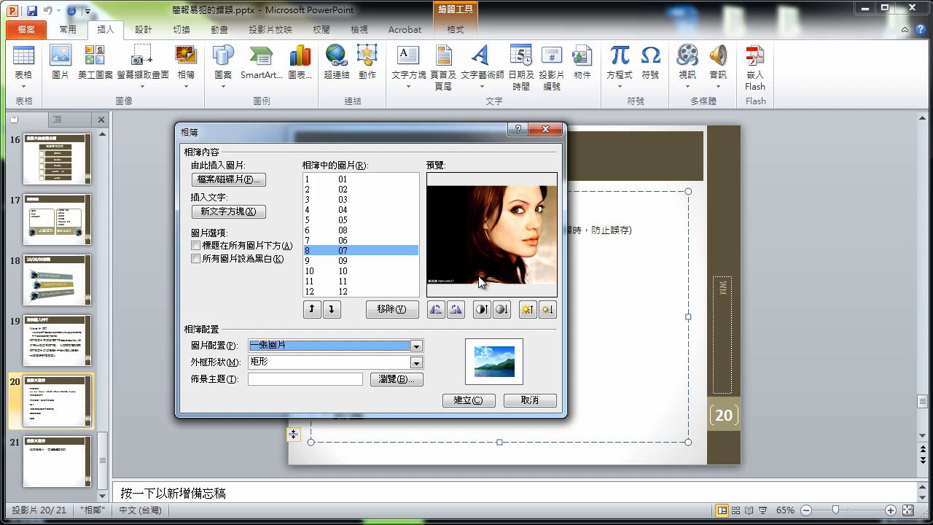
{"action": "left_click", "coordinate": [415, 362]}
{"action": "scroll", "coordinate": [418, 393], "scroll_direction": "down", "scroll_amount": 1}
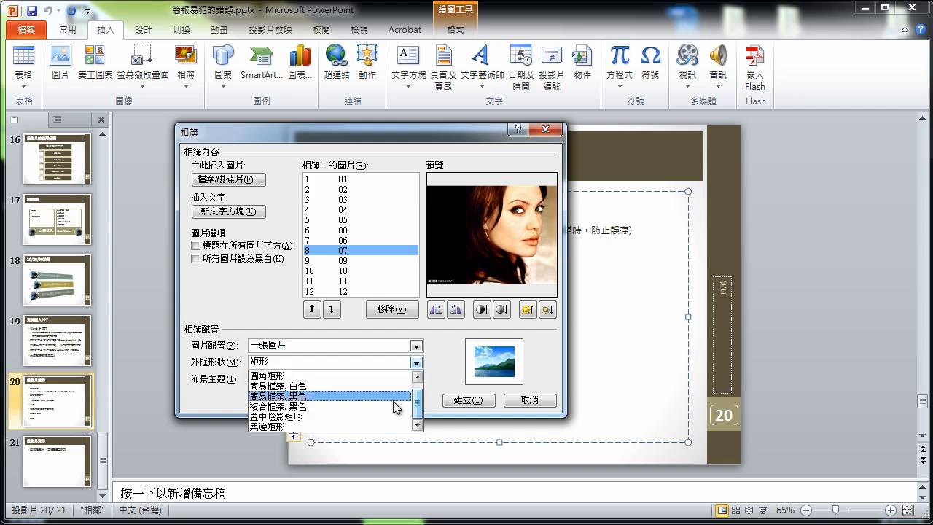
{"action": "left_click", "coordinate": [326, 416]}
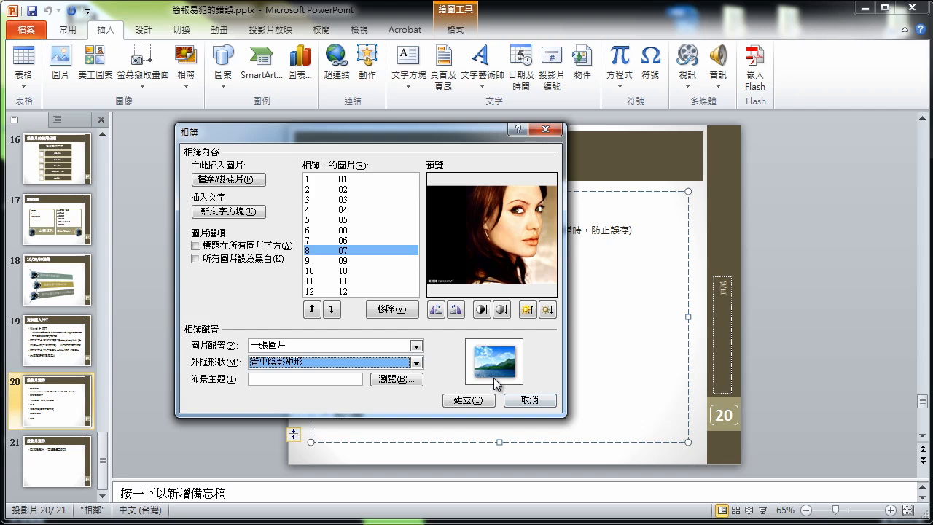
{"action": "left_click", "coordinate": [197, 245]}
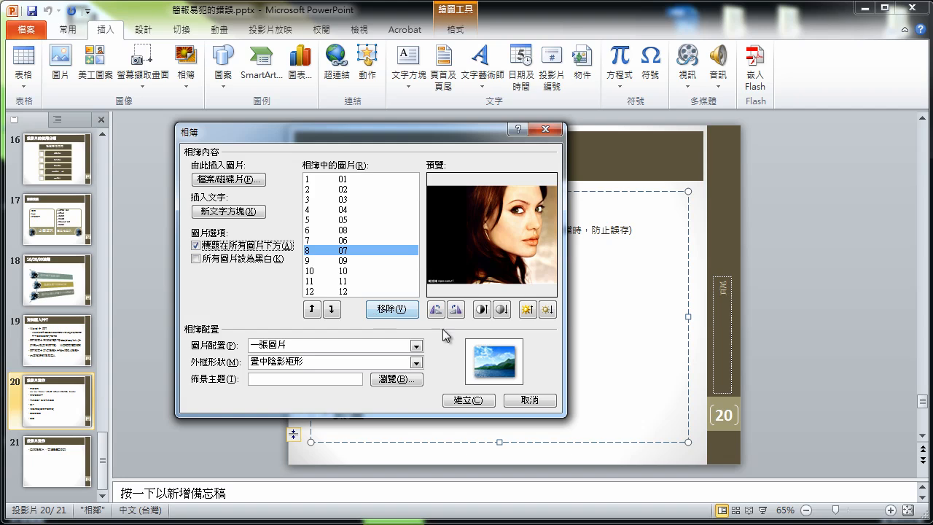
Generate the album presentation and delete its title slide so picture 01 comes first
{"action": "left_click", "coordinate": [474, 402]}
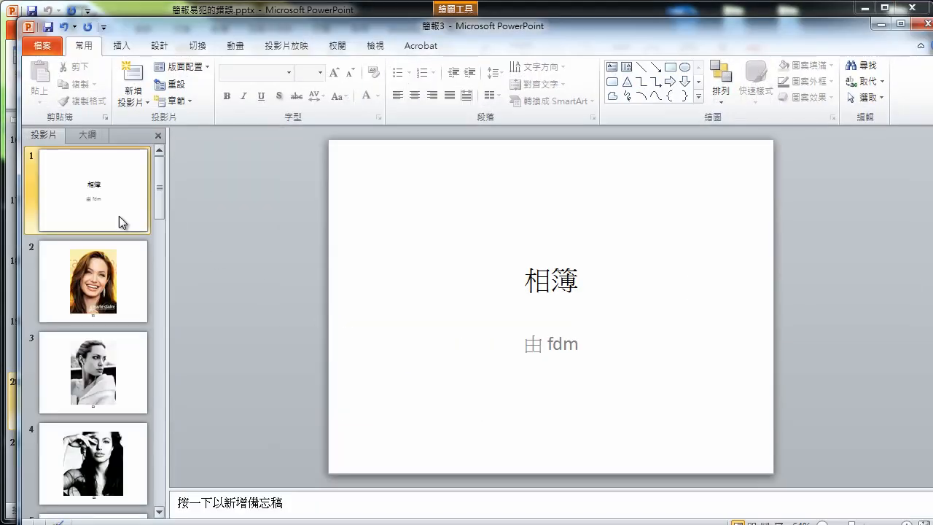
{"action": "right_click", "coordinate": [105, 212]}
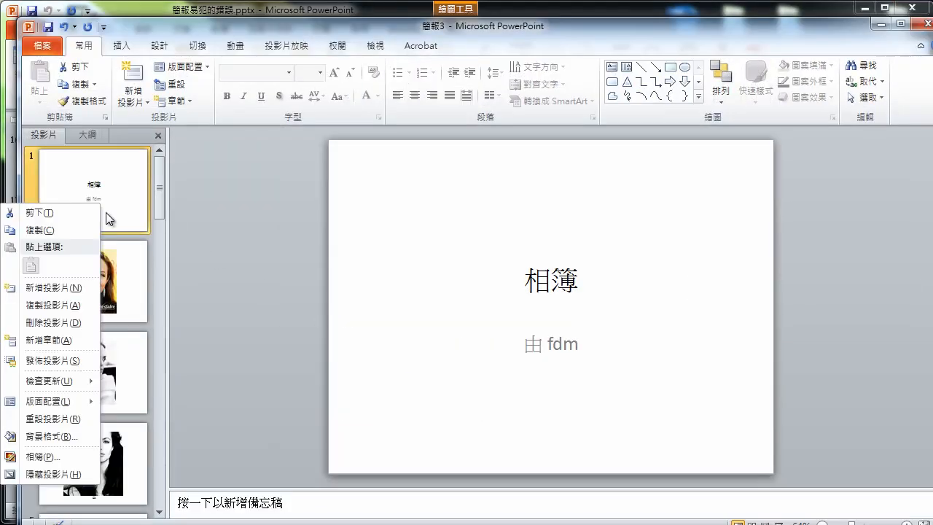
{"action": "left_click", "coordinate": [60, 322]}
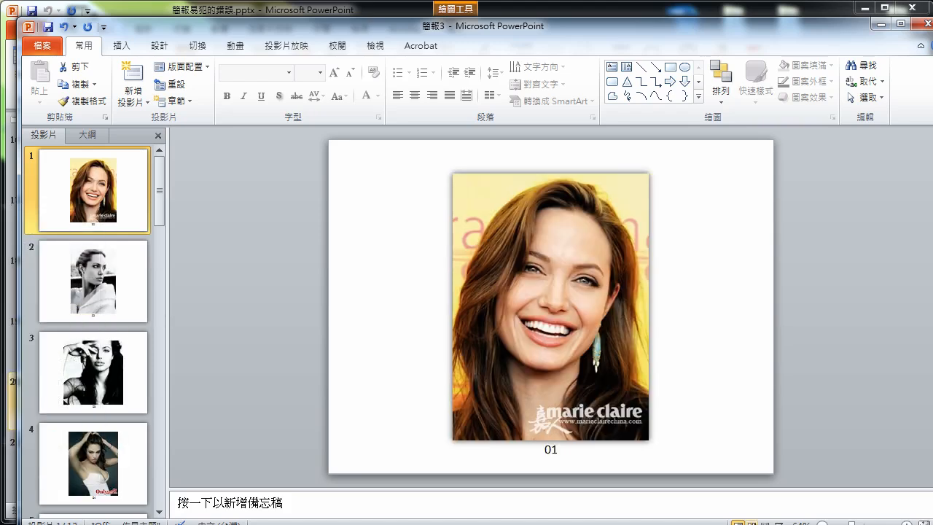
Run the slide show from slide 1 through photo 04, then exit back to editing
{"action": "left_click", "coordinate": [777, 522]}
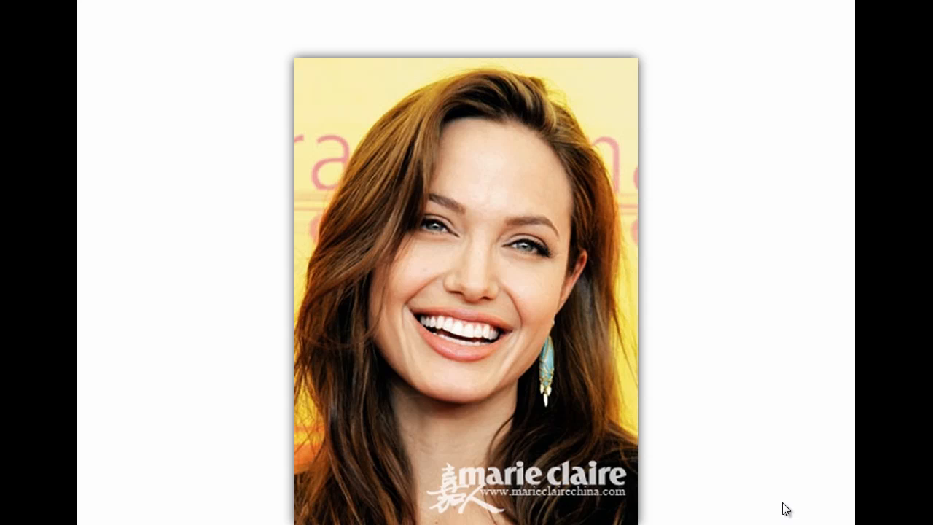
{"action": "left_click", "coordinate": [766, 335]}
{"action": "left_click", "coordinate": [766, 325]}
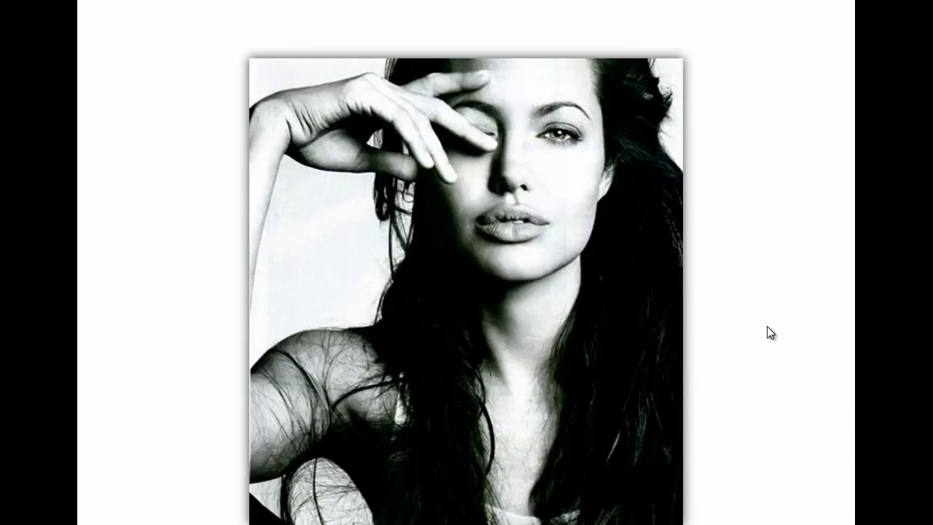
{"action": "left_click", "coordinate": [775, 319]}
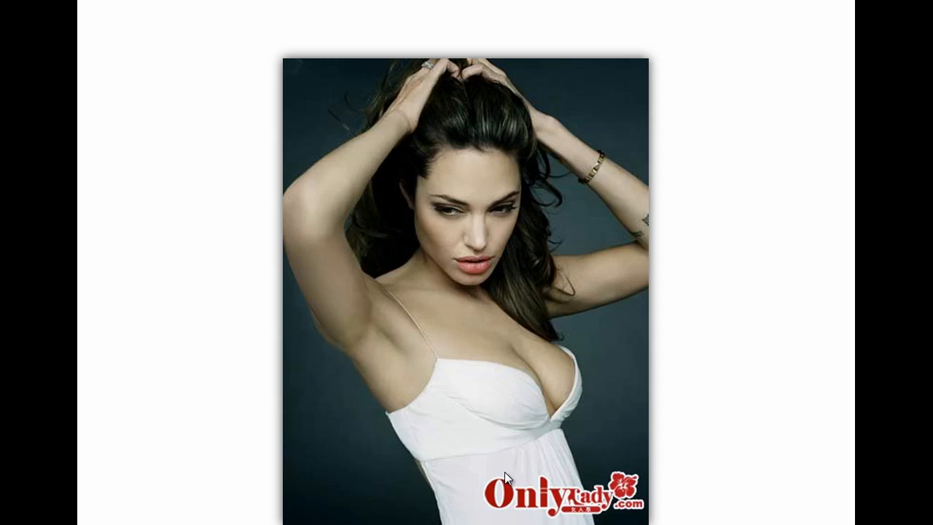
{"action": "key", "text": "Escape"}
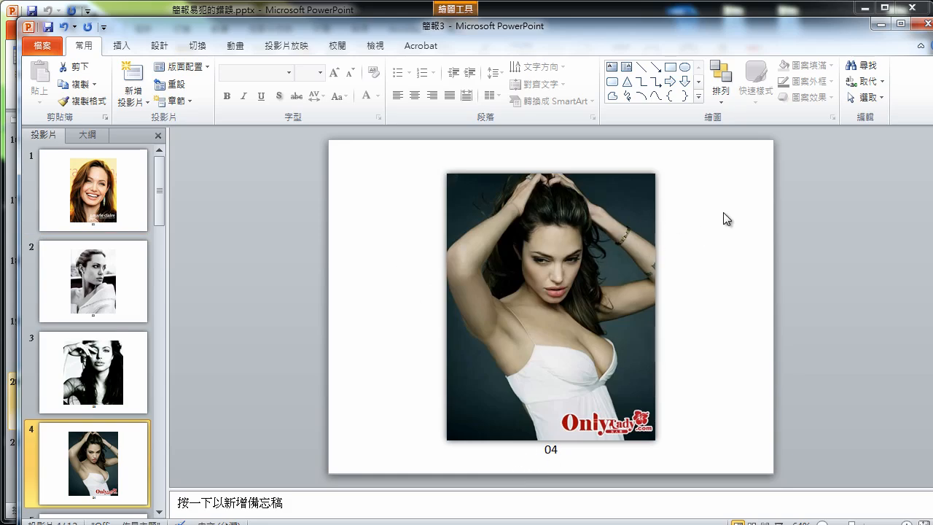
Maximize the window and make slides advance automatically after 00:02.00 instead of on click
{"action": "double_click", "coordinate": [419, 29]}
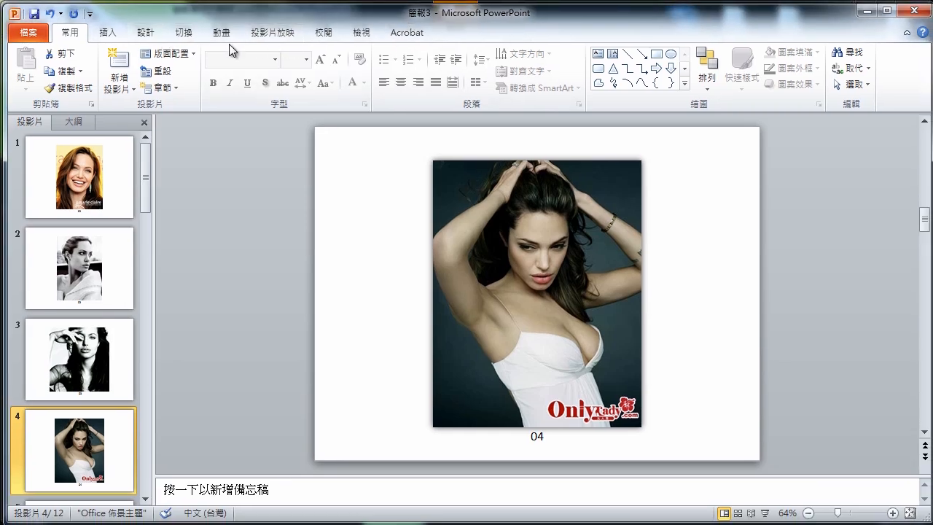
{"action": "left_click", "coordinate": [193, 36]}
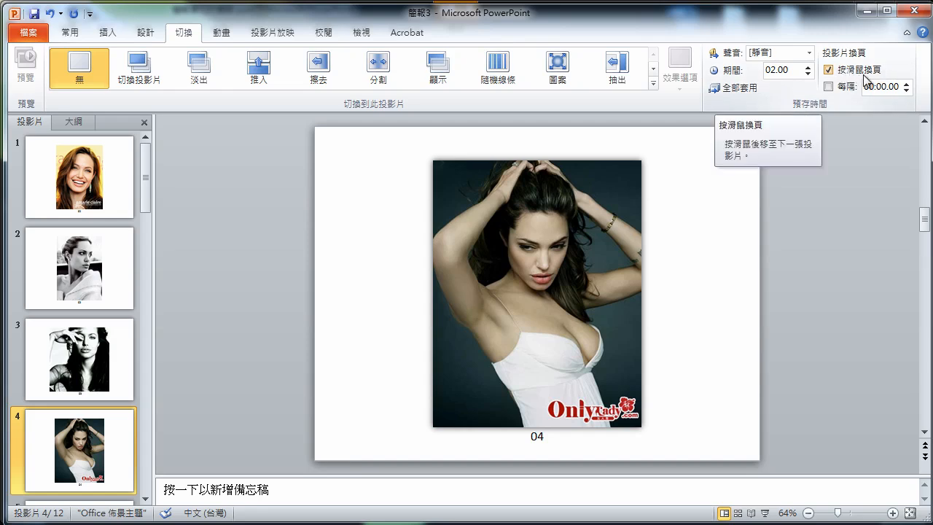
{"action": "left_click", "coordinate": [830, 70]}
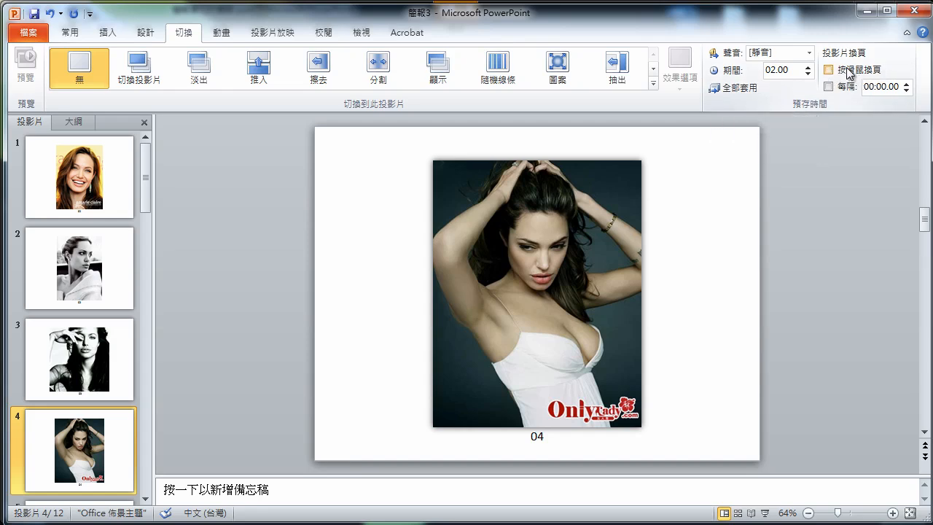
{"action": "left_click", "coordinate": [906, 84]}
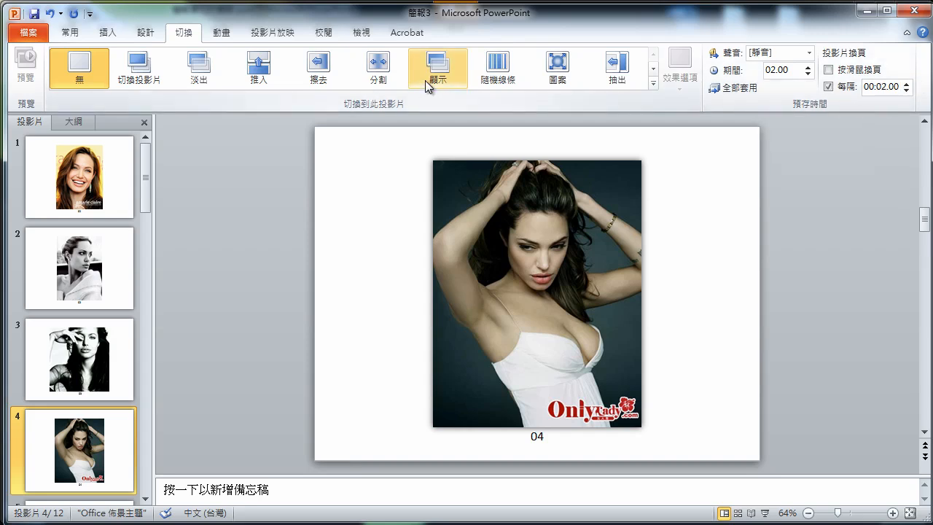
After trying Fade and Flip, apply the 01.60-second Gallery (圖庫) transition to all slides
{"action": "left_click", "coordinate": [204, 72]}
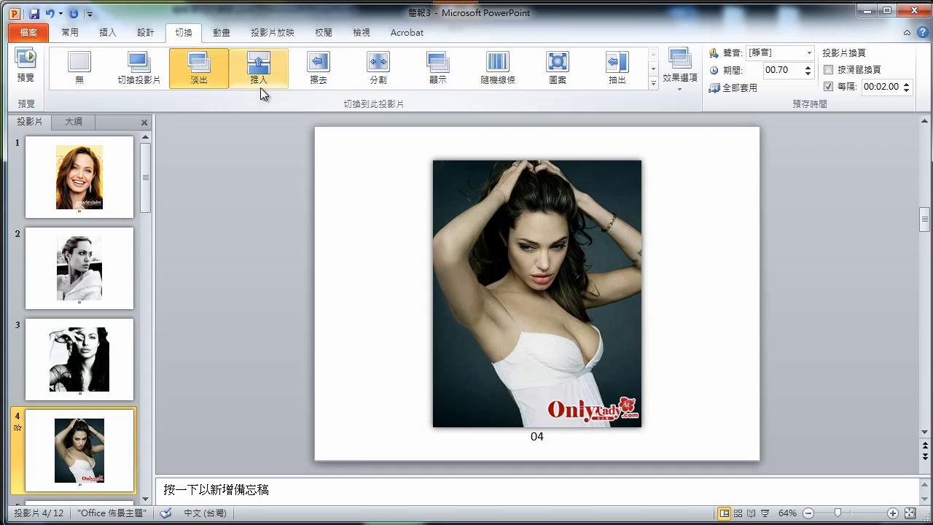
{"action": "left_click", "coordinate": [653, 84]}
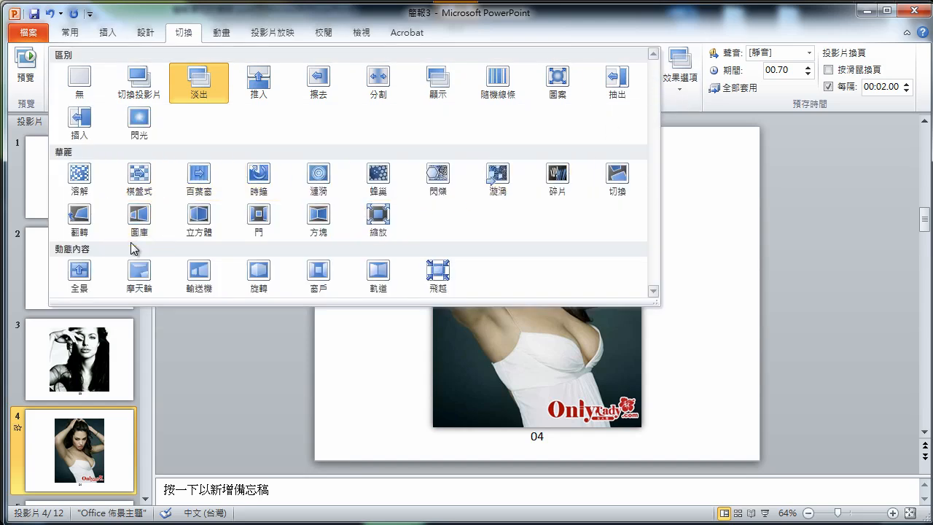
{"action": "left_click", "coordinate": [80, 215]}
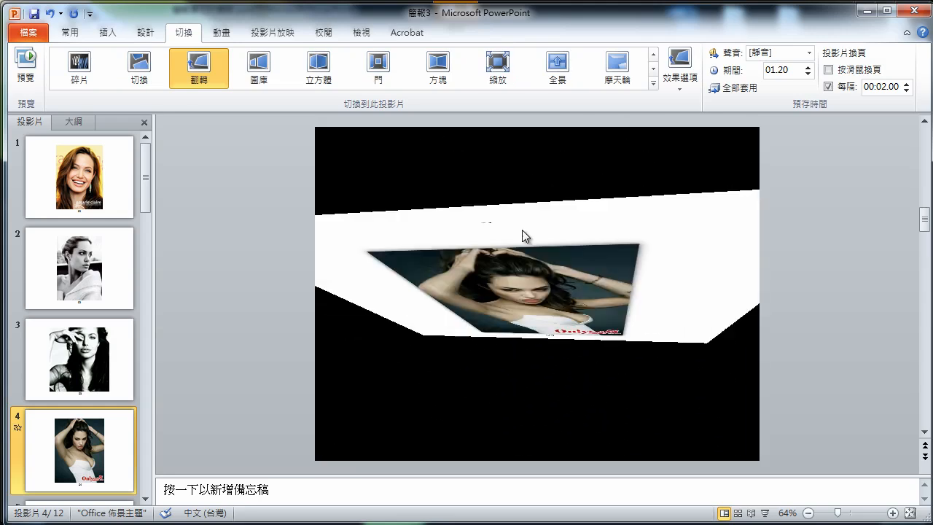
{"action": "left_click", "coordinate": [271, 78]}
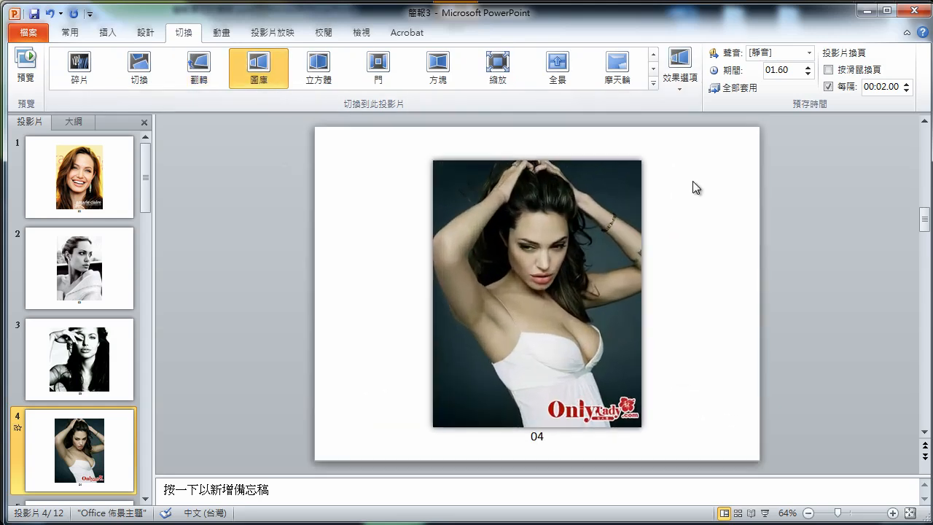
{"action": "left_click", "coordinate": [749, 87]}
Play the slide show through several photos to check the Gallery transitions, then return to slide 1
{"action": "left_click", "coordinate": [765, 513]}
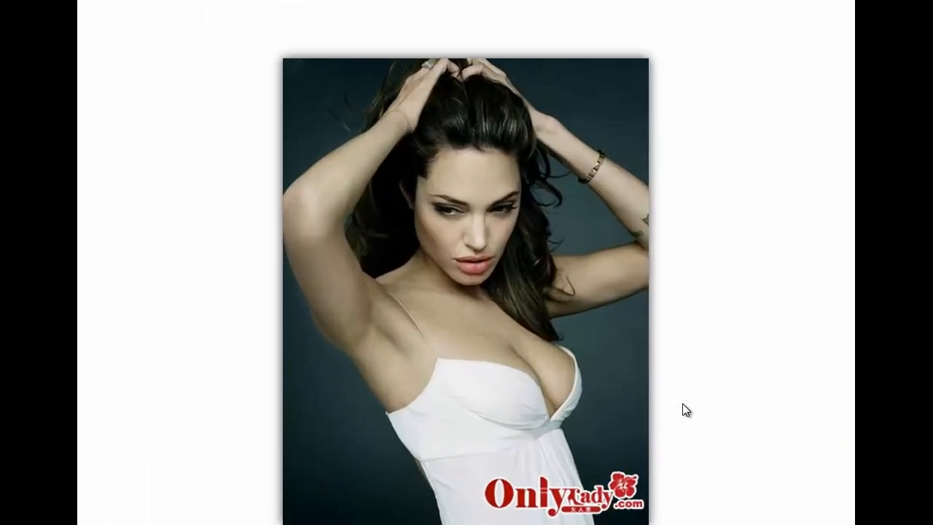
{"action": "left_click", "coordinate": [682, 403]}
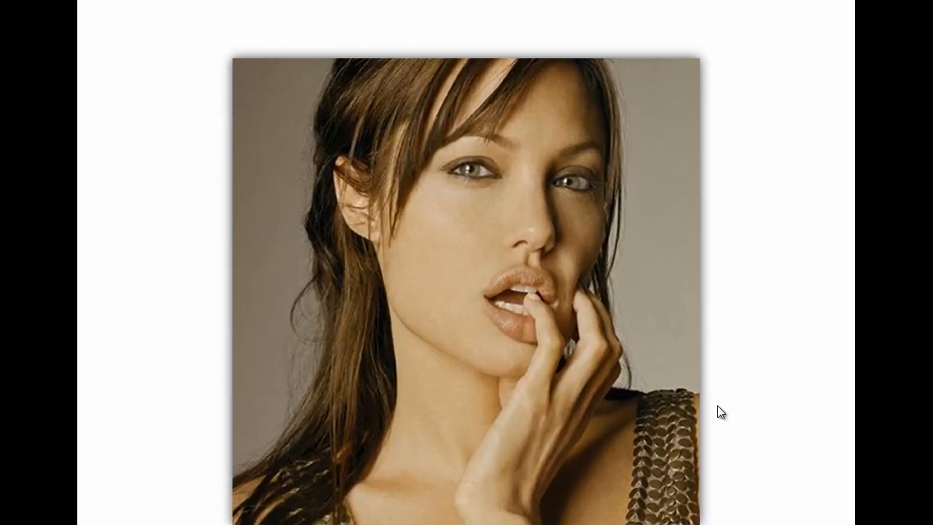
{"action": "left_click", "coordinate": [649, 395]}
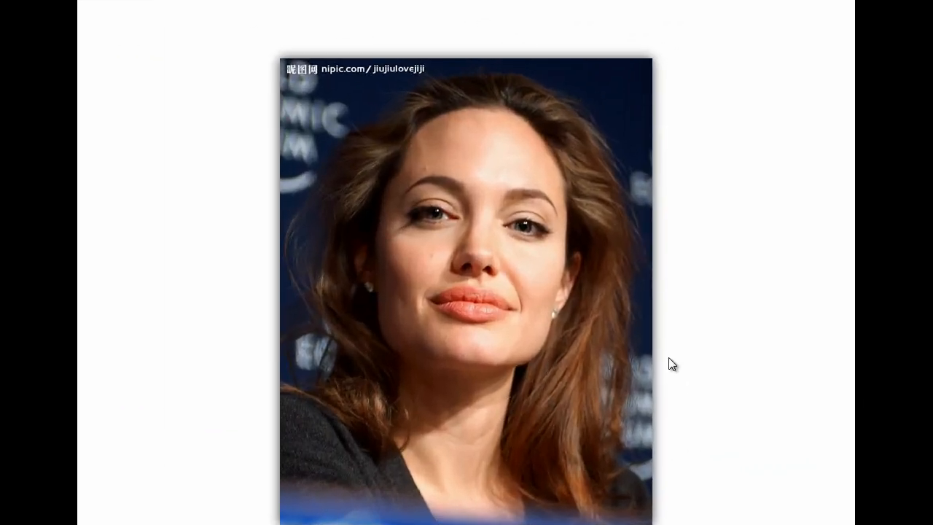
{"action": "left_click", "coordinate": [672, 367]}
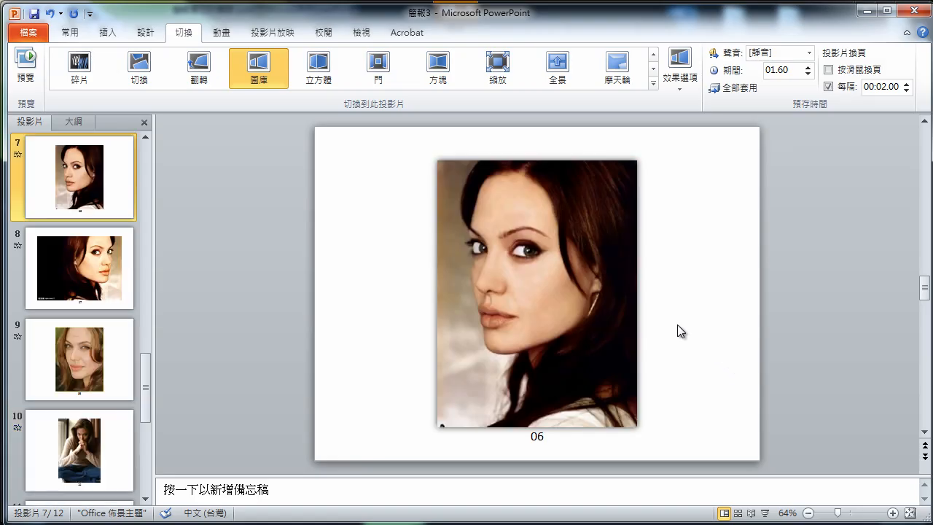
{"action": "left_click_drag", "start_coordinate": [151, 360], "coordinate": [147, 161]}
Insert the 1.wav audio file from the 音效 folder onto slide 1
{"action": "left_click", "coordinate": [105, 185]}
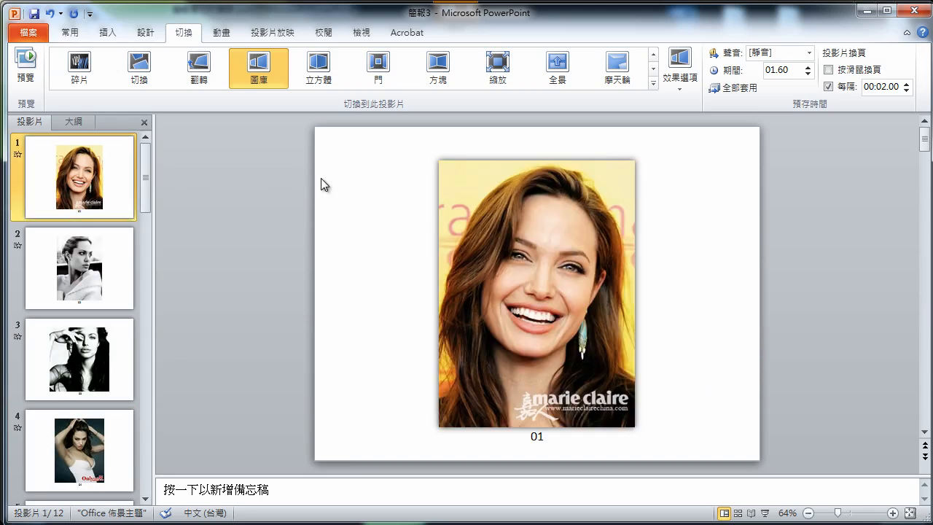
{"action": "left_click", "coordinate": [108, 33]}
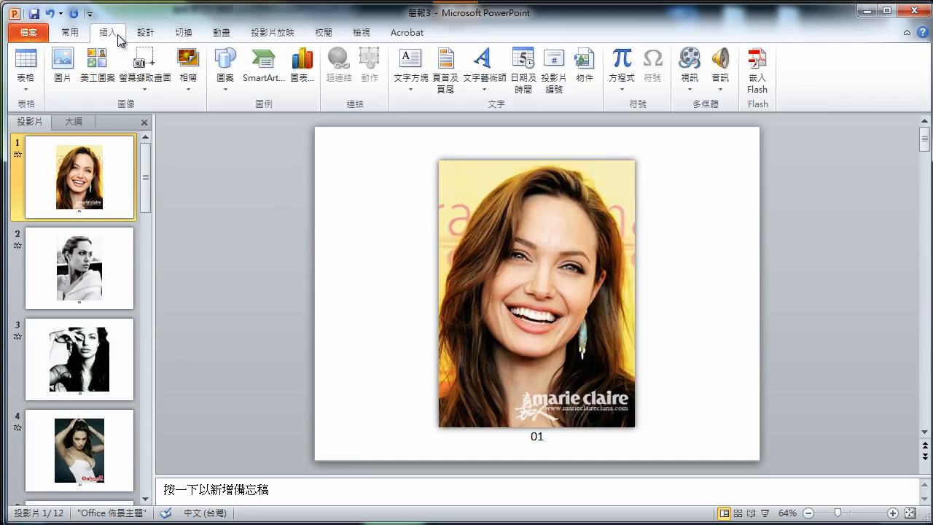
{"action": "left_click", "coordinate": [722, 89]}
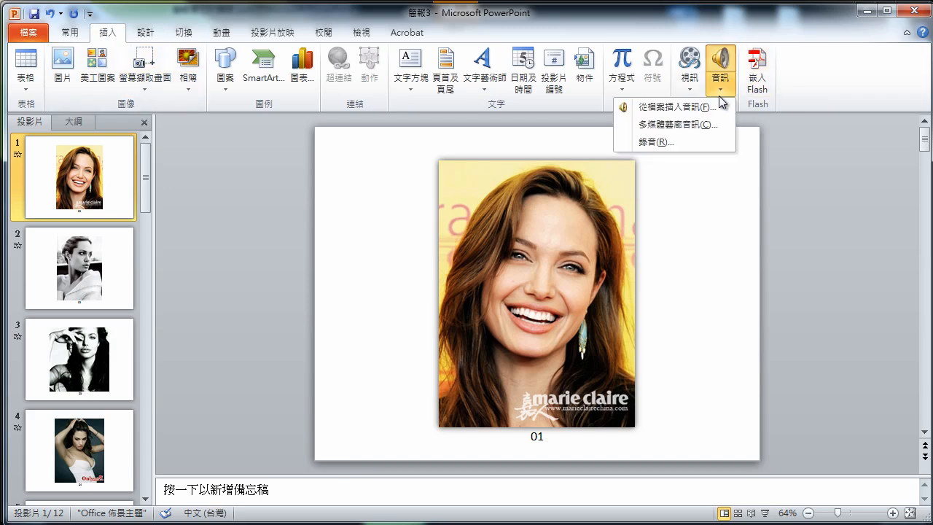
{"action": "left_click", "coordinate": [713, 106]}
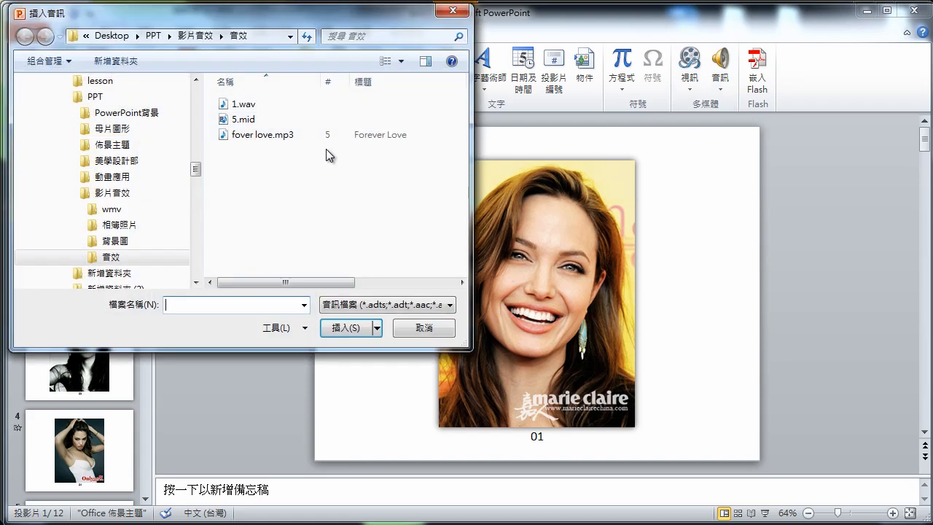
{"action": "left_click", "coordinate": [245, 104]}
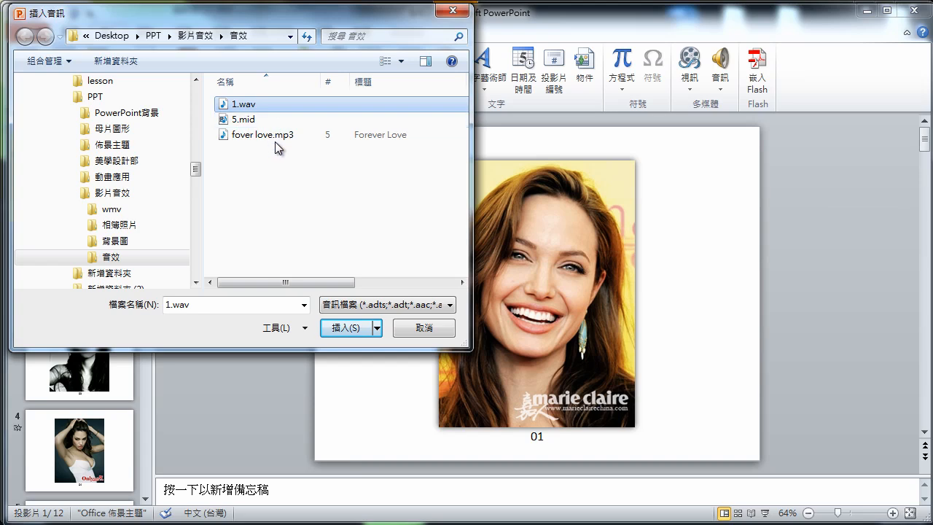
{"action": "left_click", "coordinate": [344, 329]}
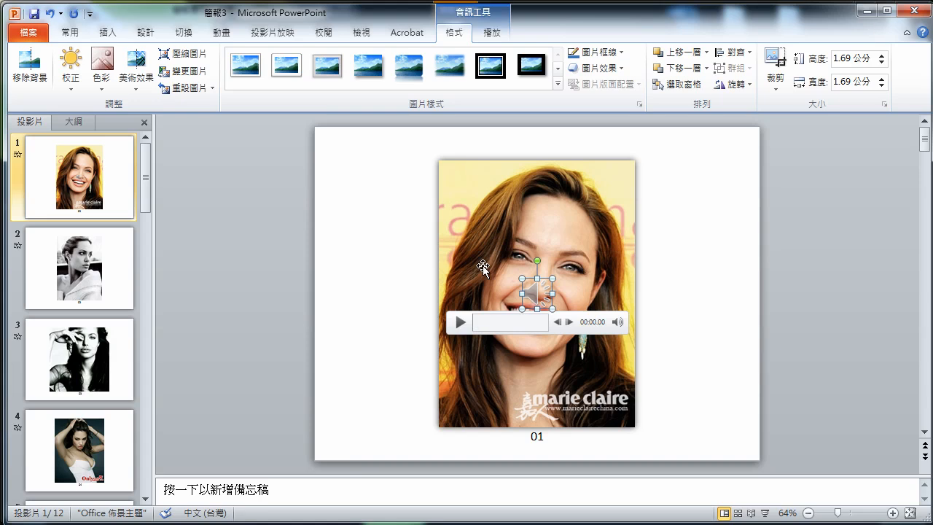
Set the audio to play across slides (跨投影片播放) and rewind after playing
{"action": "left_click", "coordinate": [493, 33]}
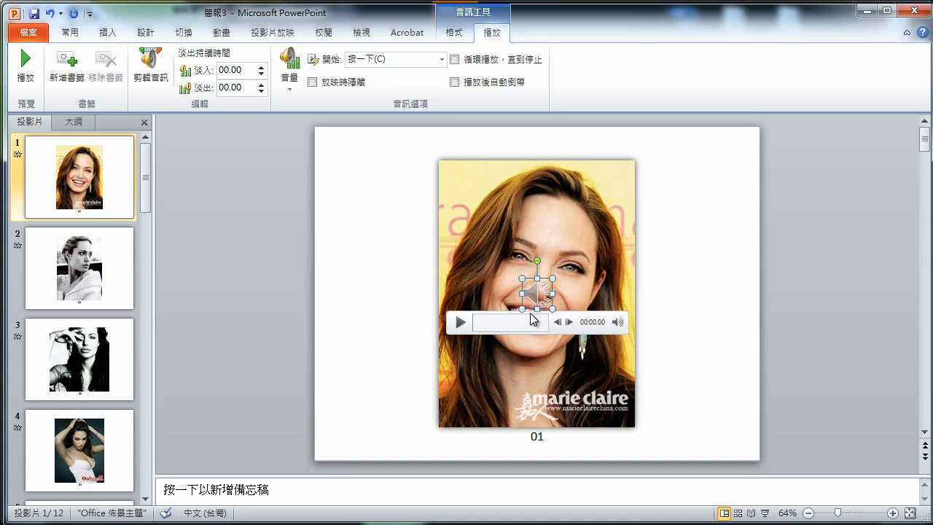
{"action": "left_click", "coordinate": [373, 62]}
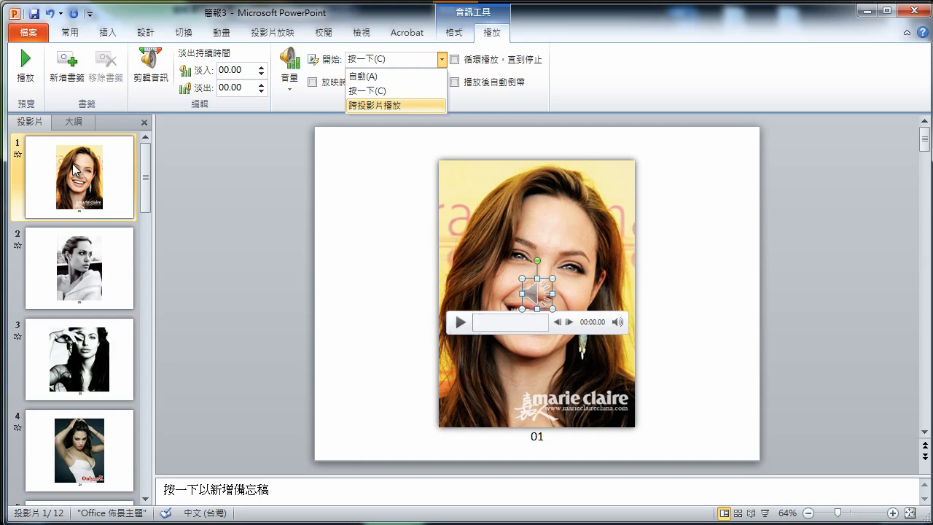
{"action": "left_click", "coordinate": [375, 106]}
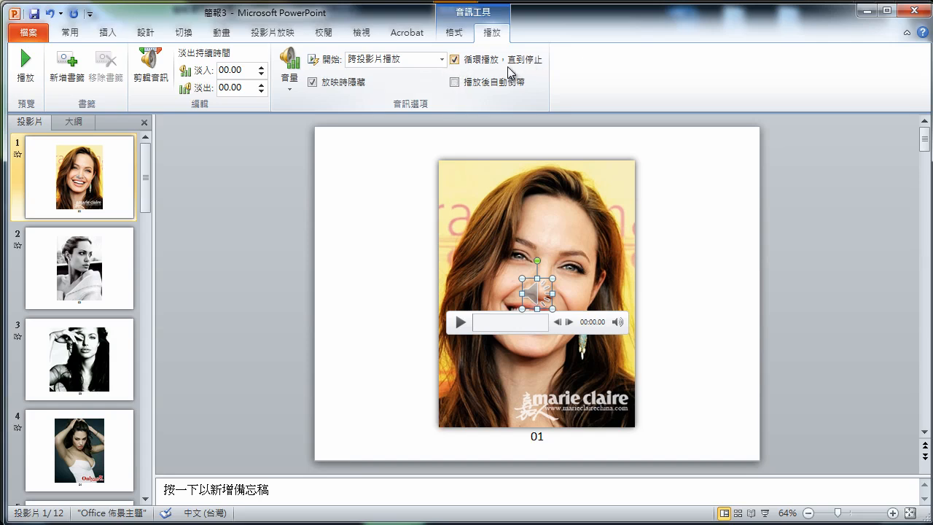
{"action": "left_click", "coordinate": [466, 81]}
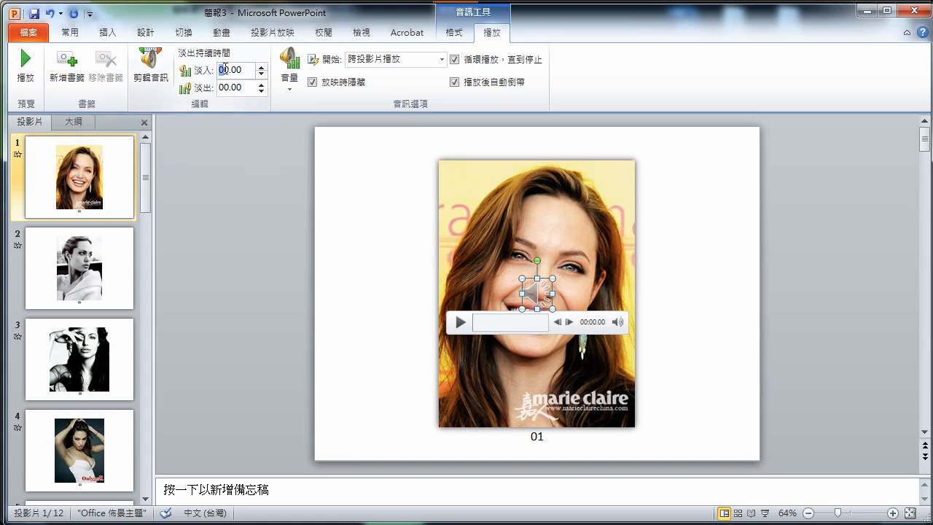
Set both the audio fade-in and fade-out to 3 seconds
{"action": "left_click_drag", "start_coordinate": [230, 68], "coordinate": [214, 68]}
{"action": "type", "text": "3"}
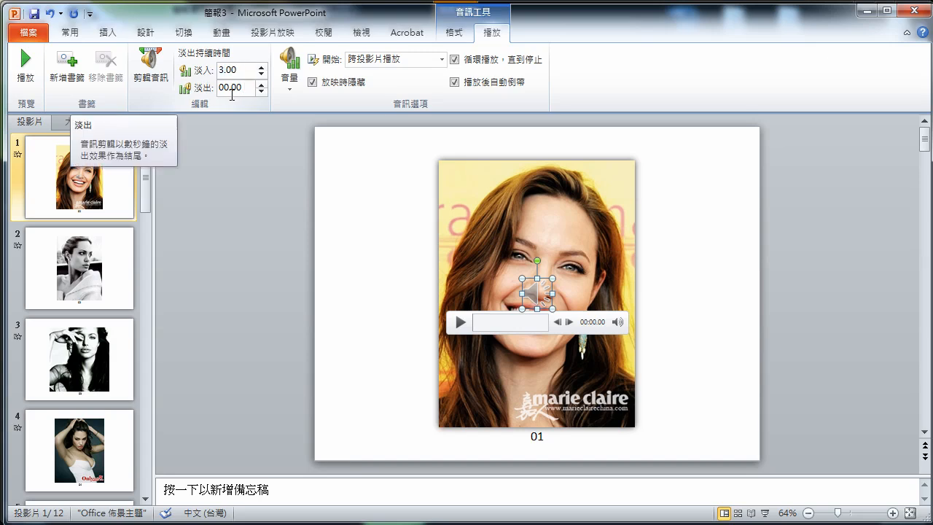
{"action": "double_click", "coordinate": [224, 83]}
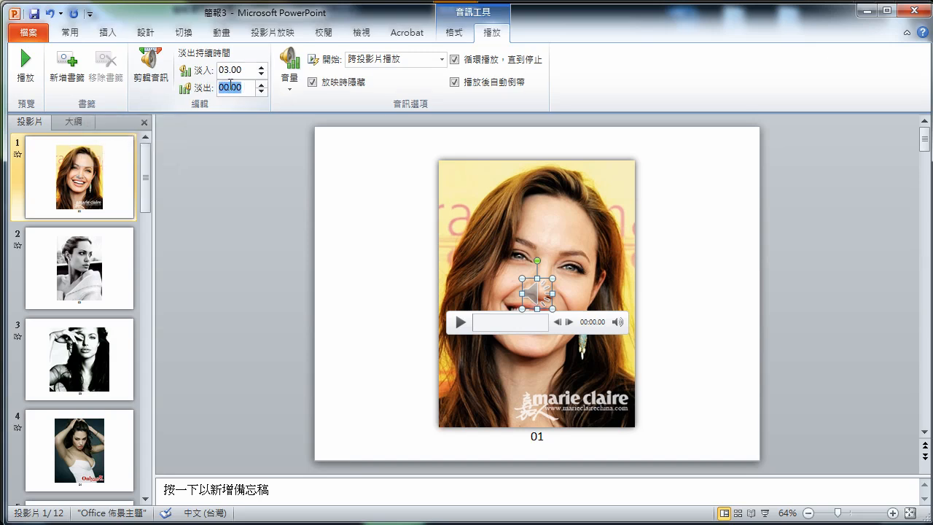
{"action": "type", "text": "3"}
Try the Trim Audio markers but cancel untrimmed, then start the slide show and advance one photo
{"action": "left_click", "coordinate": [150, 73]}
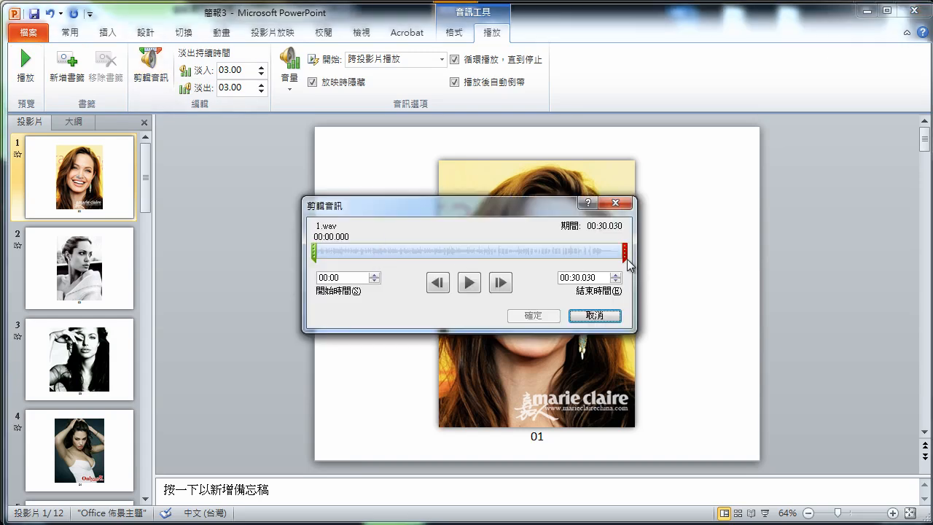
{"action": "mouse_move", "coordinate": [624, 252]}
{"action": "left_mouse_down"}
{"action": "mouse_move", "coordinate": [443, 252]}
{"action": "mouse_move", "coordinate": [639, 253]}
{"action": "left_mouse_up"}
{"action": "mouse_move", "coordinate": [312, 250]}
{"action": "left_mouse_down"}
{"action": "mouse_move", "coordinate": [472, 252]}
{"action": "mouse_move", "coordinate": [319, 252]}
{"action": "left_mouse_up"}
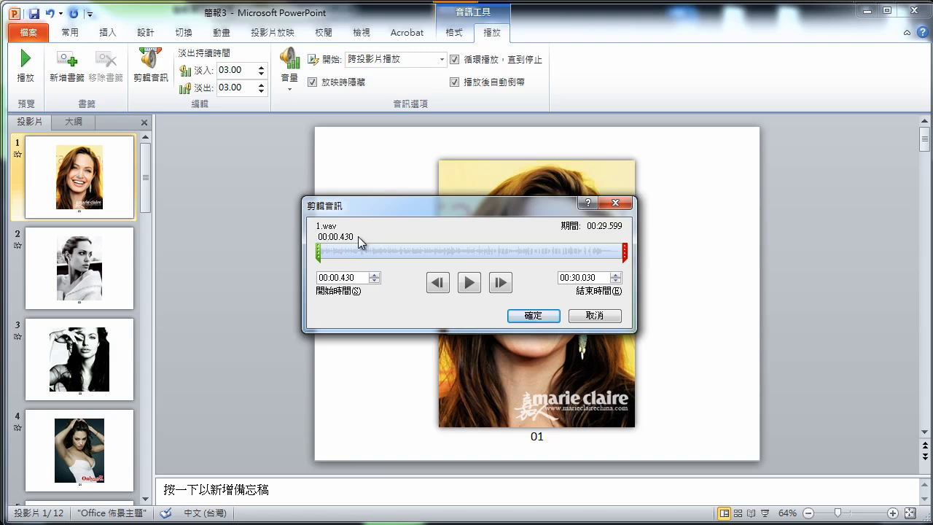
{"action": "left_click_drag", "start_coordinate": [373, 204], "coordinate": [390, 185]}
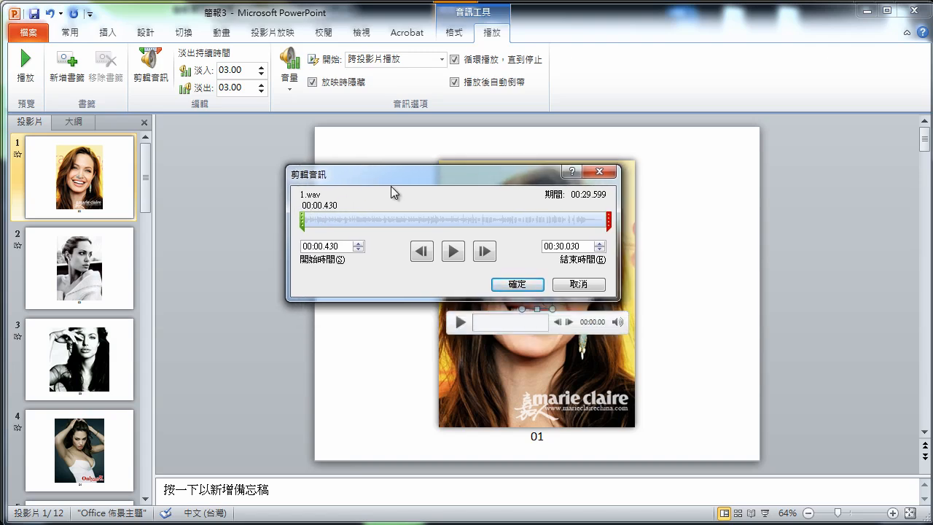
{"action": "left_click", "coordinate": [577, 285]}
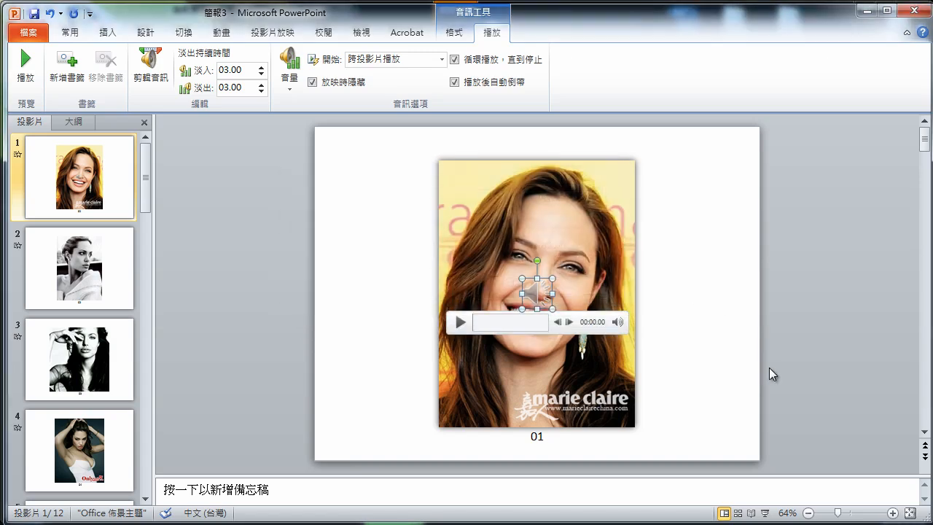
{"action": "left_click", "coordinate": [764, 513]}
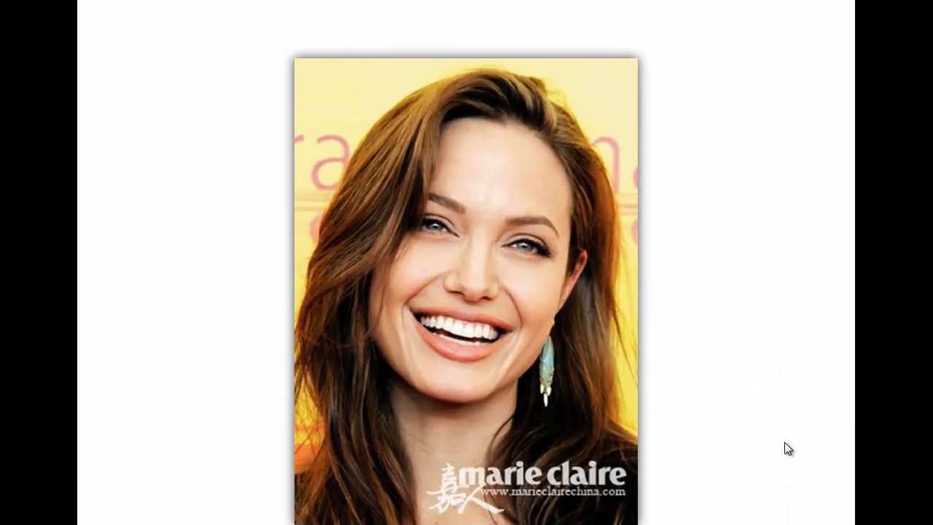
{"action": "left_click", "coordinate": [784, 441]}
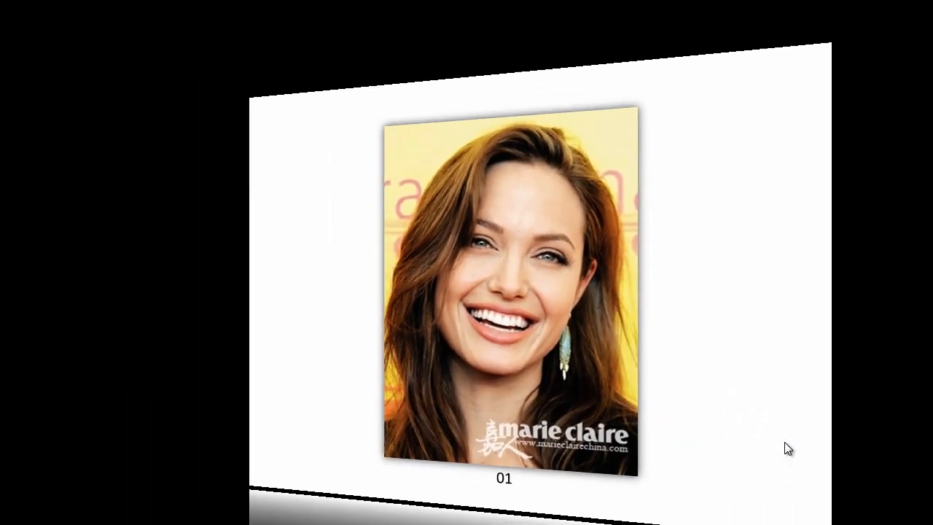